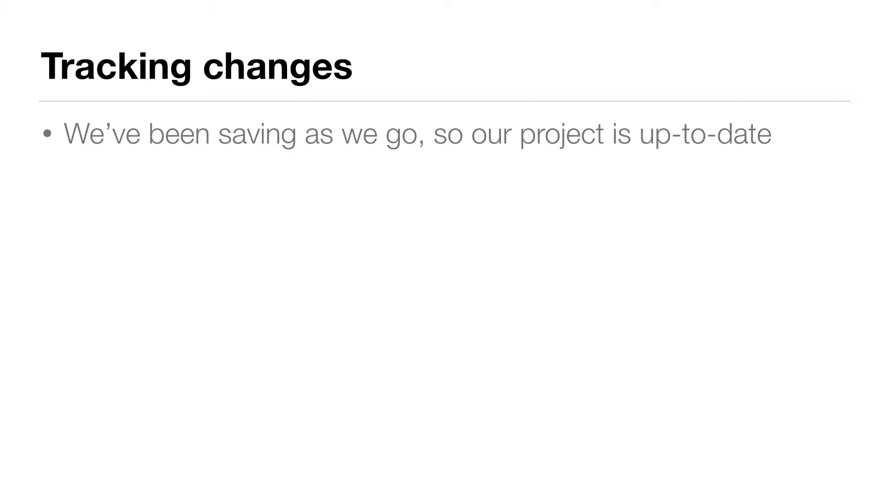
Reveal the next bullets and advance to the 'Save As' slide.
key(space)
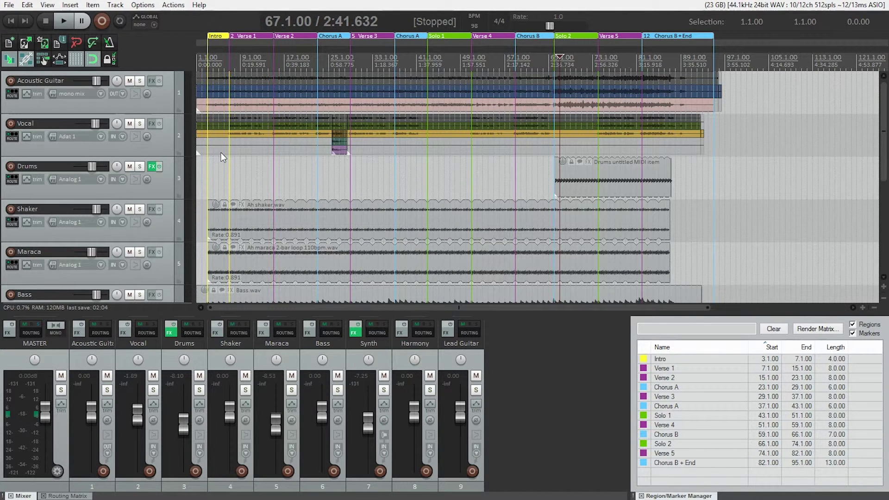
Switch from REAPER to the desktop and open the Yorkshire Lady project folder.
key(alt+Tab)
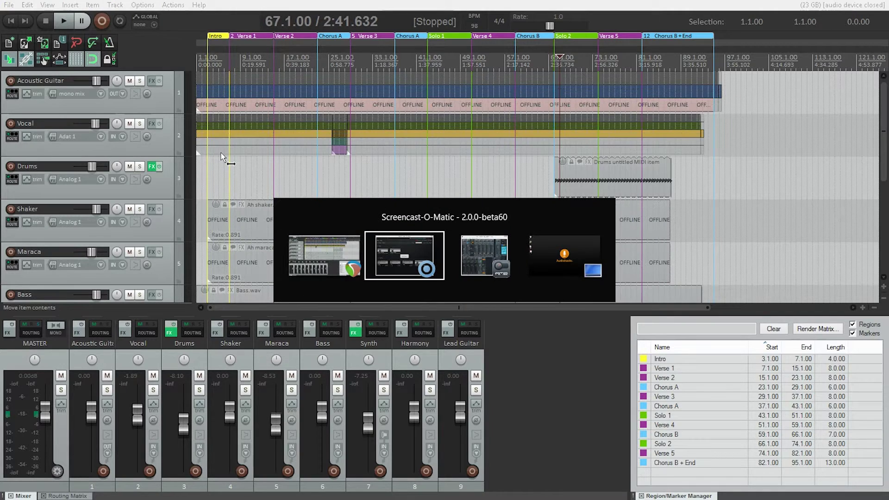
key(alt+Tab)
key(alt+Tab)
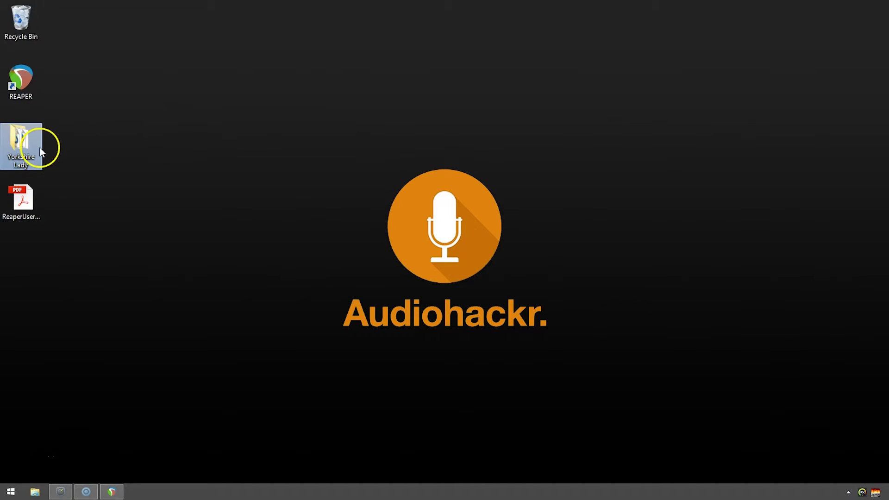
double_click(33, 143)
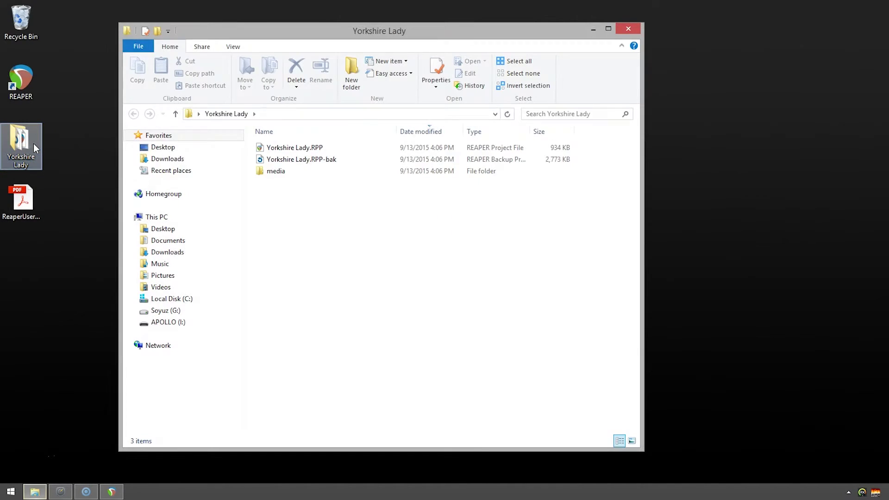
Open the media folder and look over its WAV files, from the maraca loop to Harmony.wav.
click(324, 160)
click(324, 172)
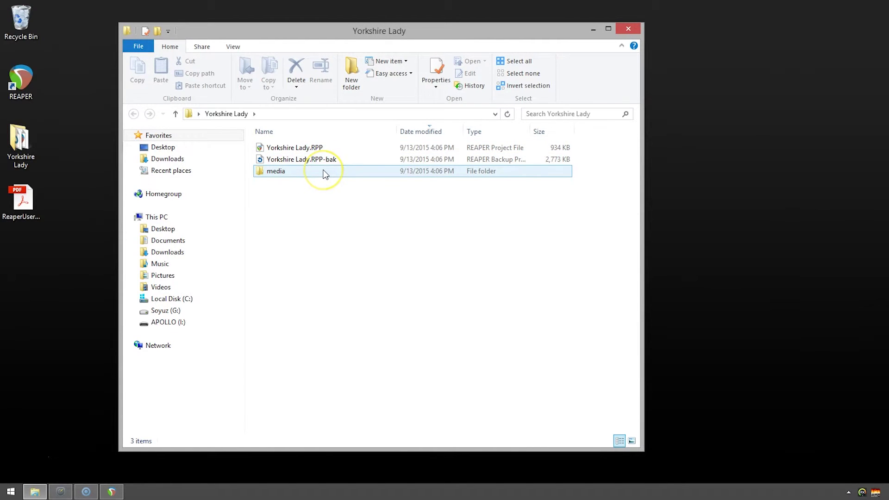
double_click(324, 173)
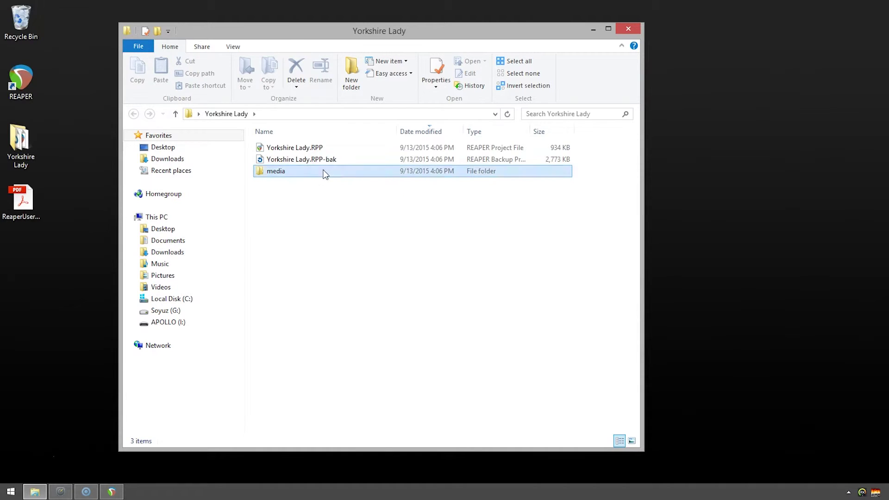
click(434, 194)
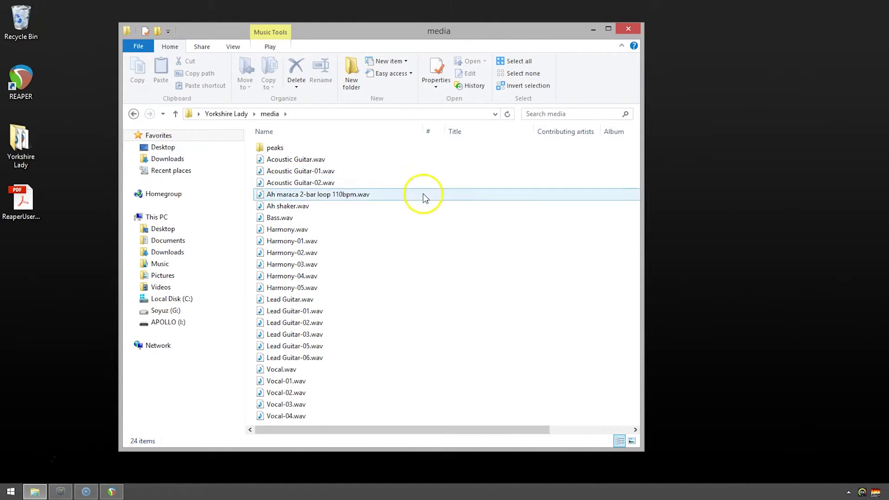
click(396, 393)
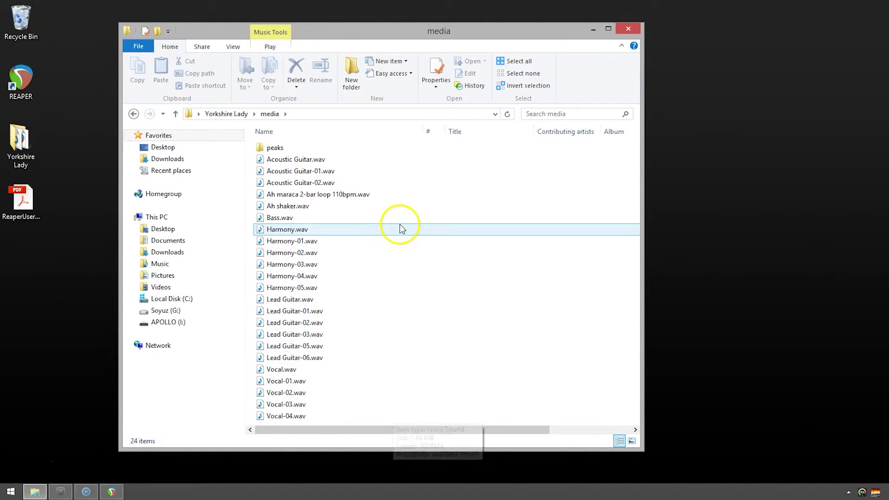
mouse_move(394, 149)
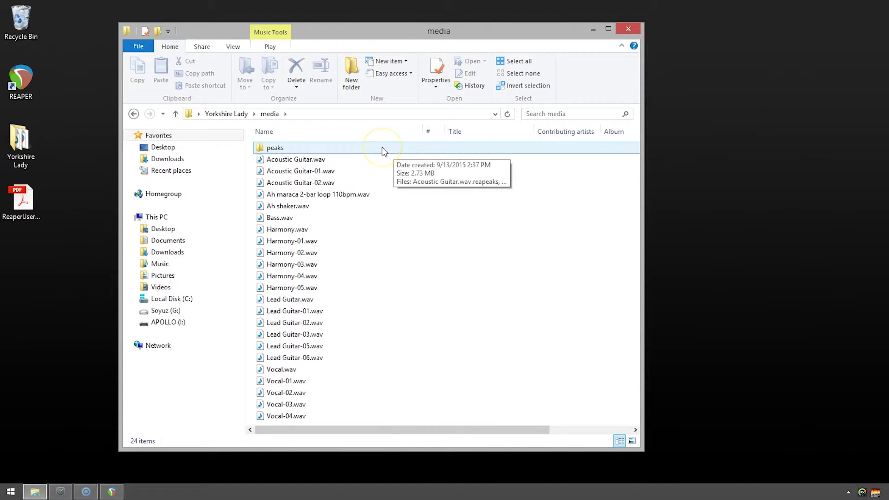
Look through the peaks folder, then go back up to the media folder.
double_click(382, 146)
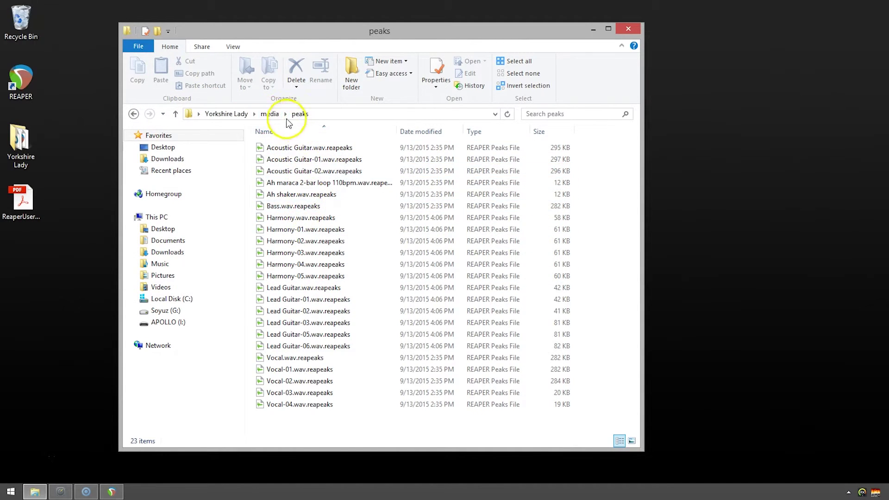
click(276, 114)
click(321, 216)
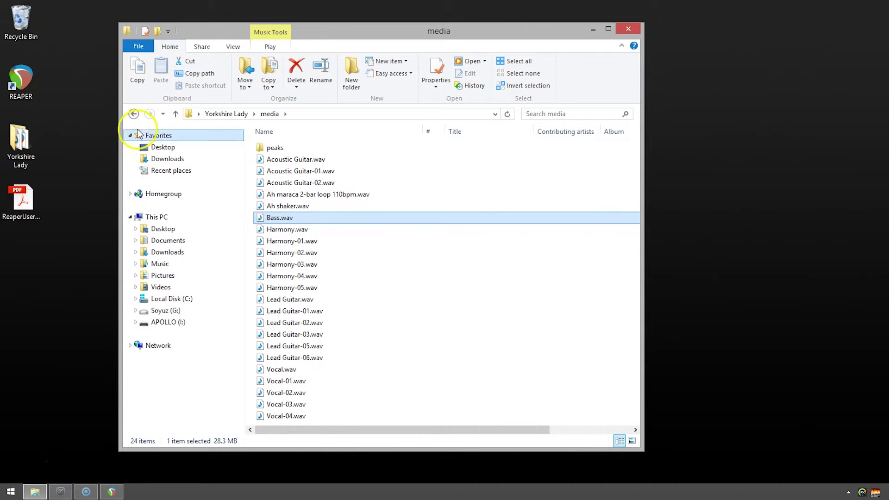
Navigate back to the Yorkshire Lady folder and return to the REAPER project.
click(134, 114)
click(134, 114)
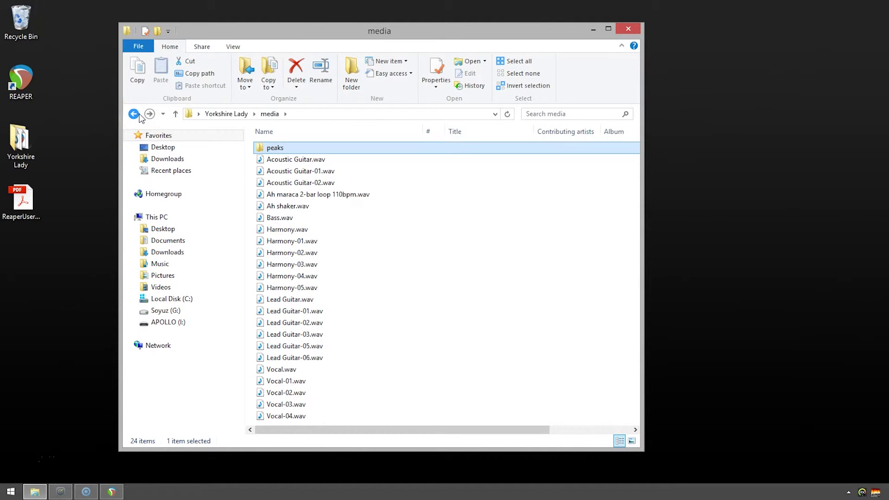
click(231, 115)
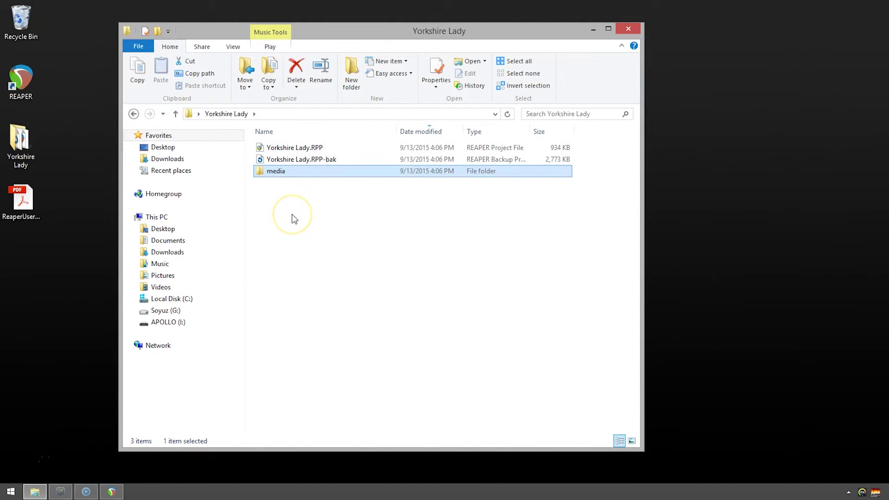
key(alt+Tab)
key(alt+Tab)
key(alt+Tab)
key(alt+Tab)
key(alt+Tab)
key(alt+Tab)
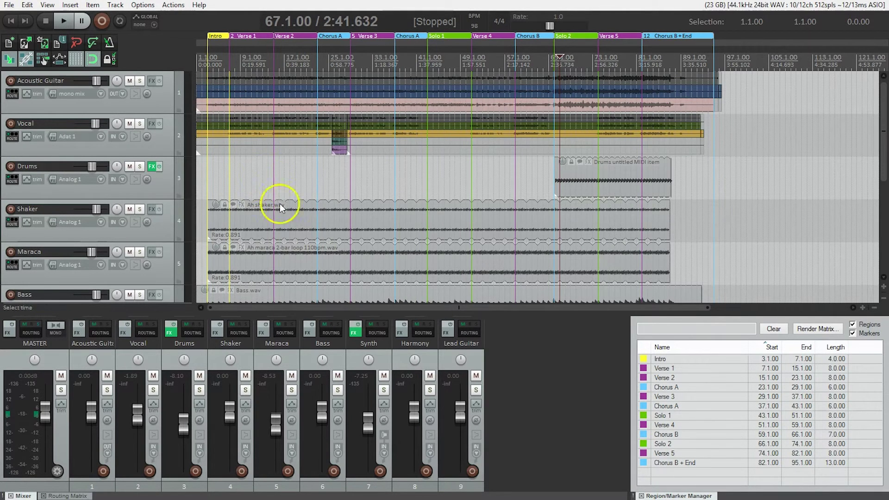
Save the project as 'Yorkshire Lady - editing.RPP', copying all media into the project directory.
click(9, 5)
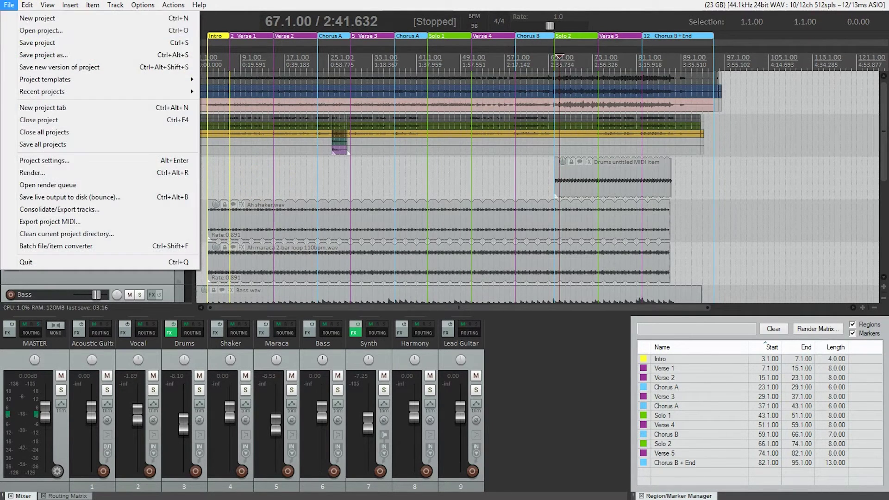
click(22, 55)
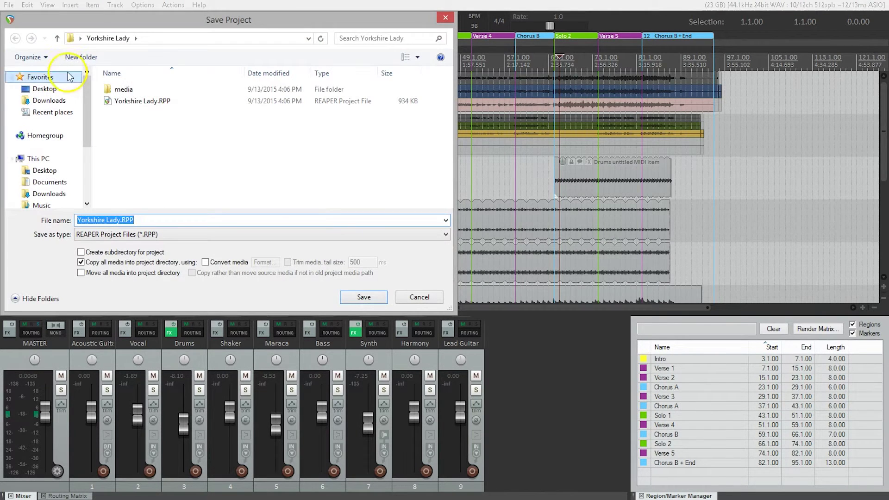
click(121, 219)
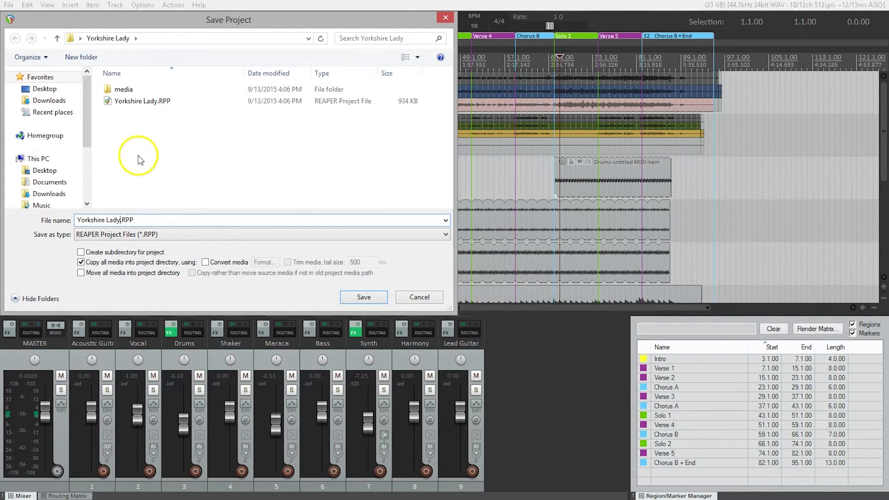
text(- editing)
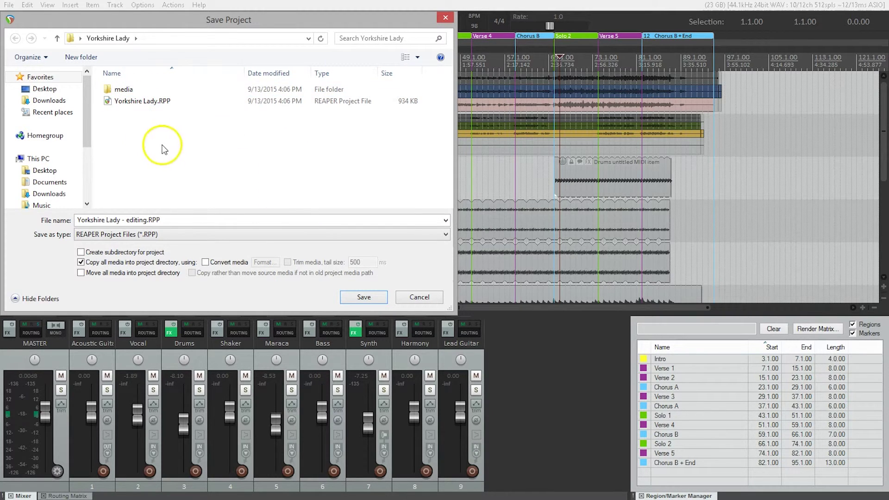
click(364, 297)
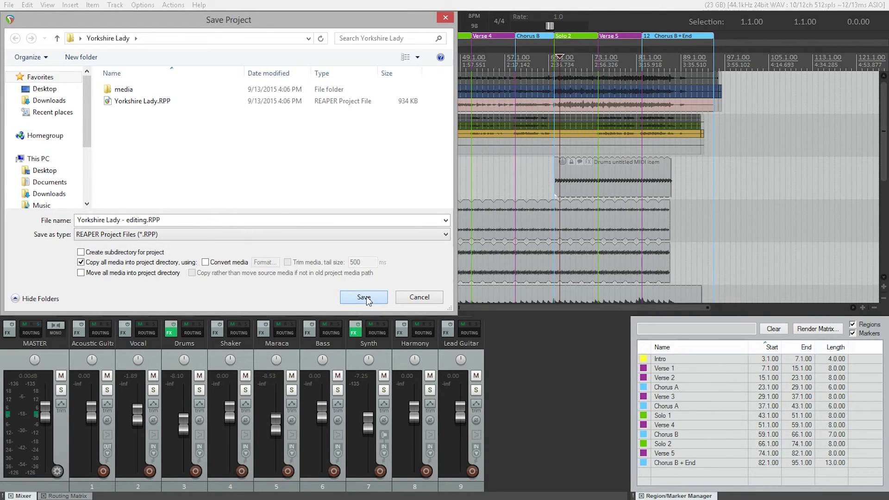
Switch to the desktop and open the Yorkshire Lady folder to find the new editing project.
key(alt+Tab)
key(alt+Tab)
key(alt+Tab)
key(alt+Tab)
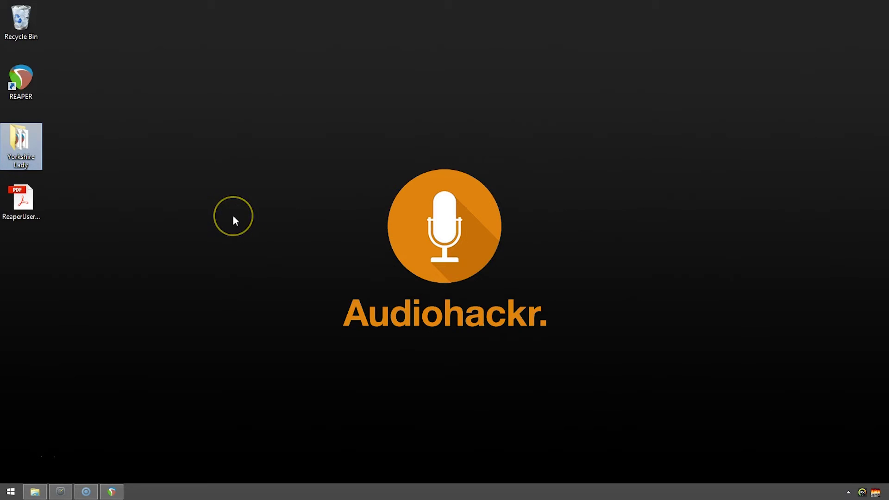
double_click(21, 141)
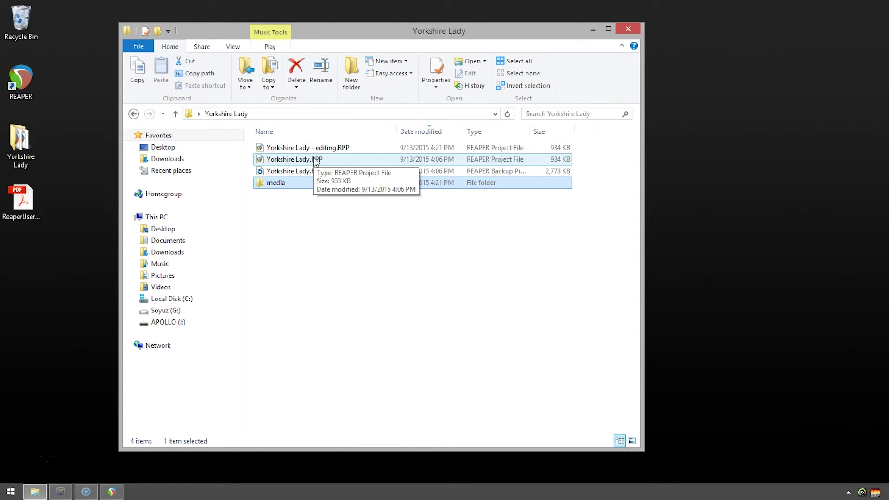
Open the media folder and then its new samples folder.
double_click(307, 188)
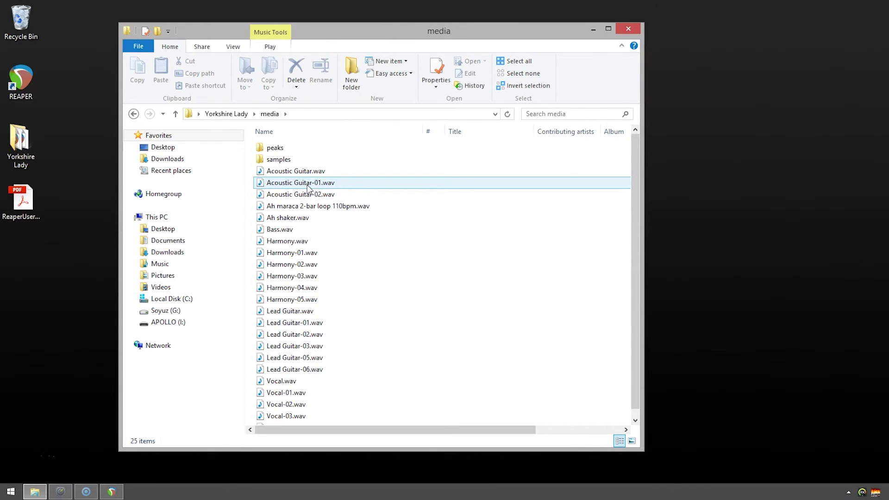
click(288, 180)
click(284, 159)
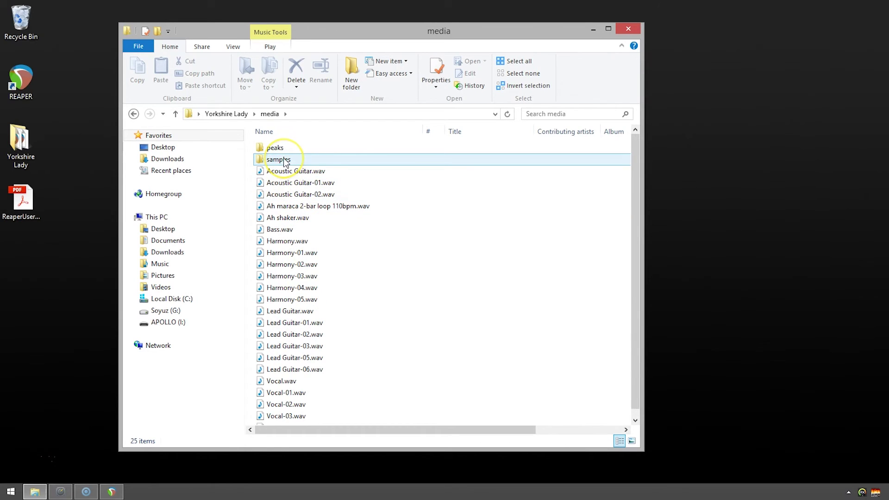
double_click(286, 160)
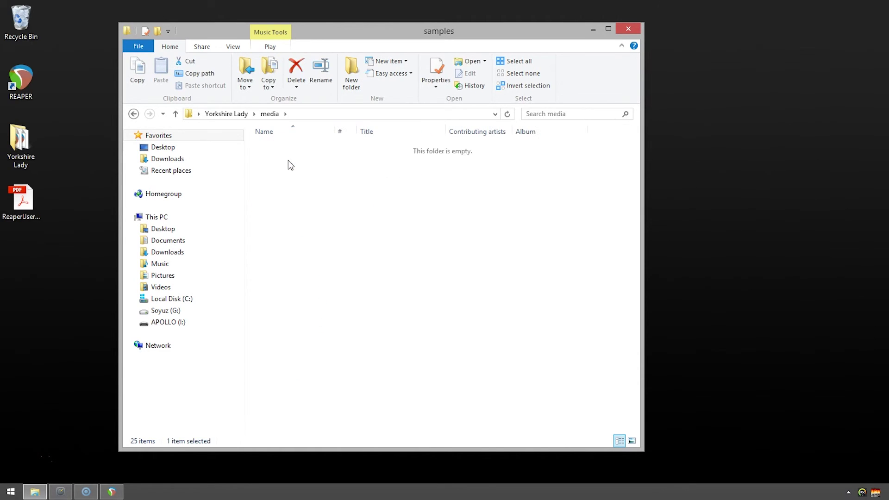
Inspect the kick and snare sample WAVs, then go back to the media folder.
click(301, 148)
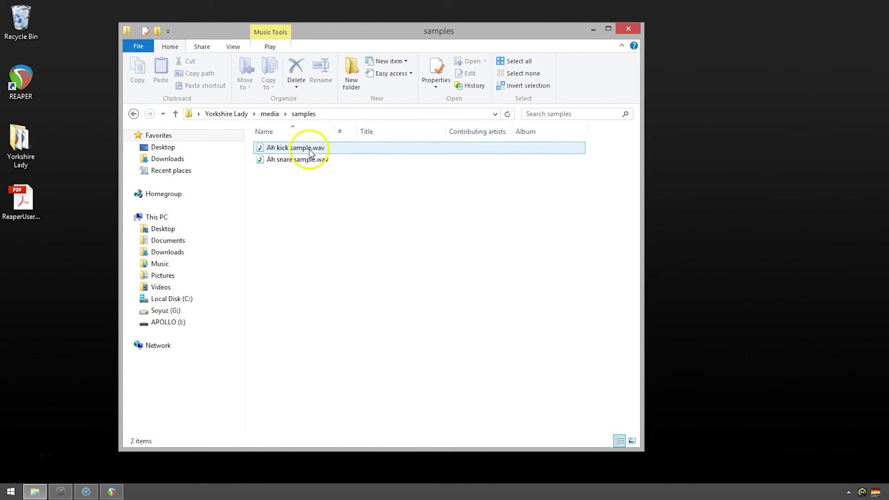
click(312, 160)
mouse_move(314, 165)
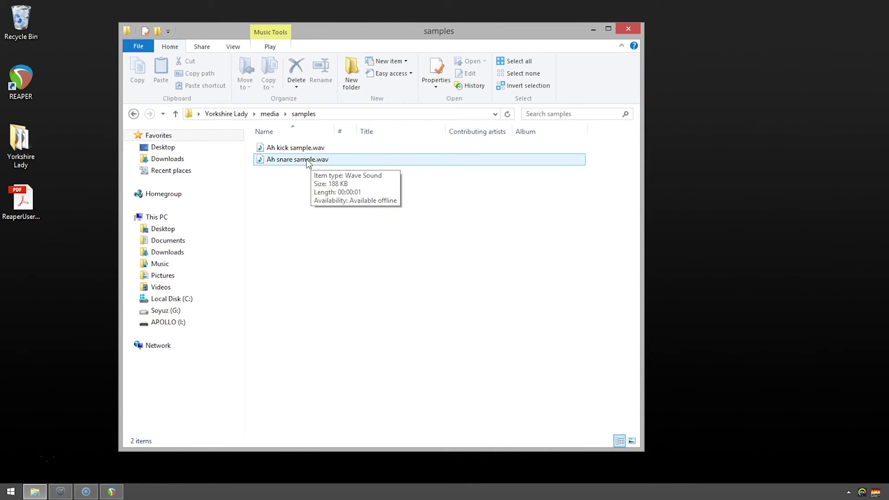
click(250, 149)
click(134, 114)
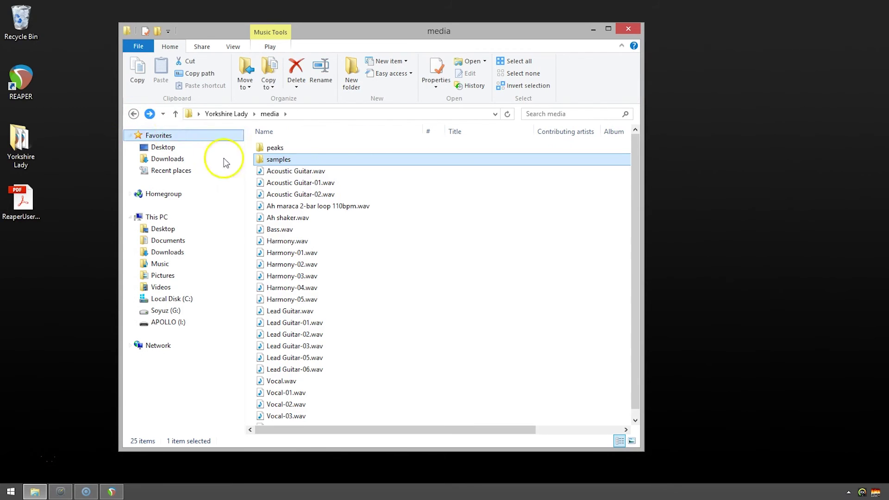
mouse_move(364, 299)
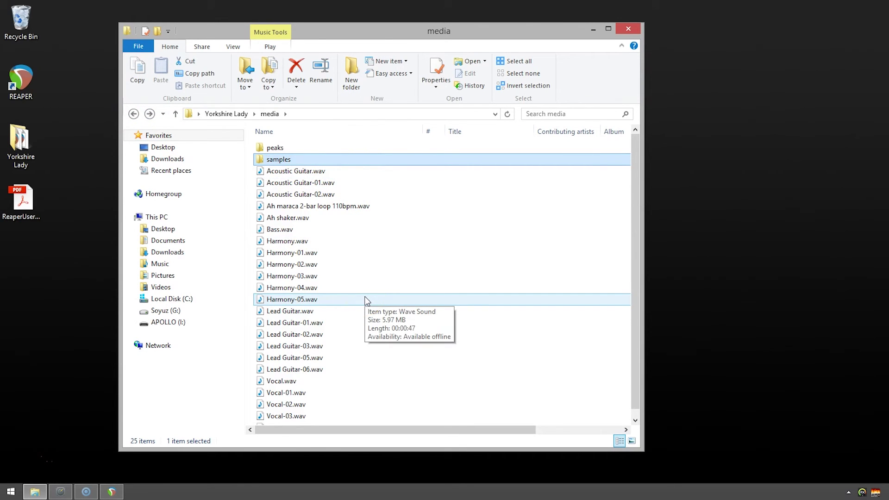